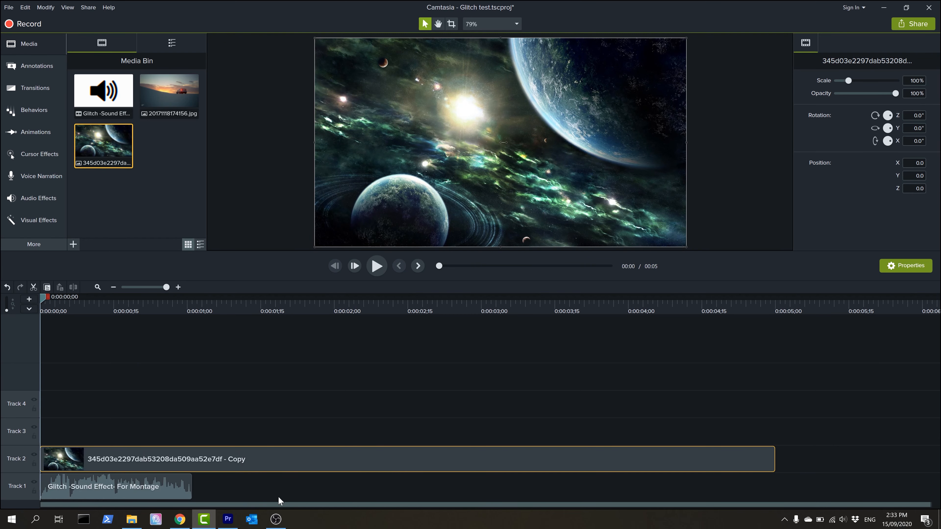
# Split the Track 2 image clip at the end of the Track 1 sound effect, 0:00:01;01, and delete the remainder
pyautogui.click(190, 310)
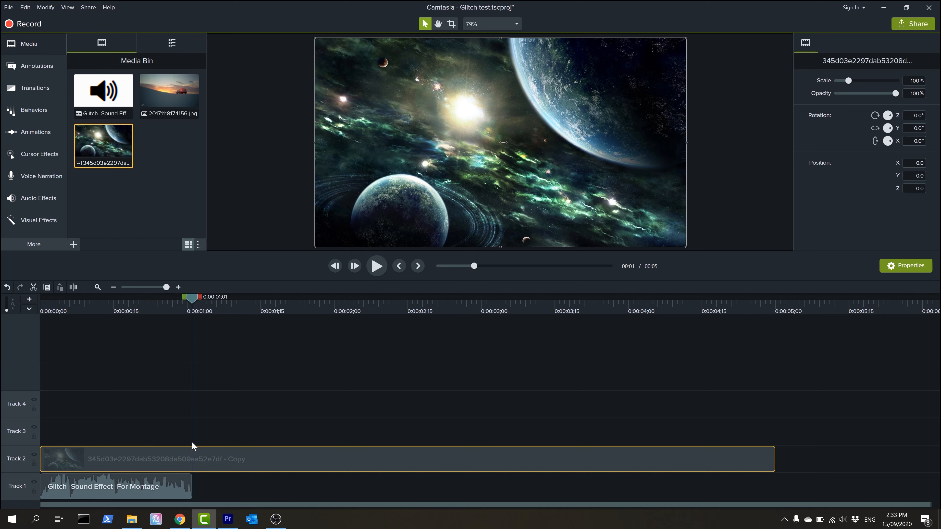
pyautogui.click(75, 289)
pyautogui.click(258, 460)
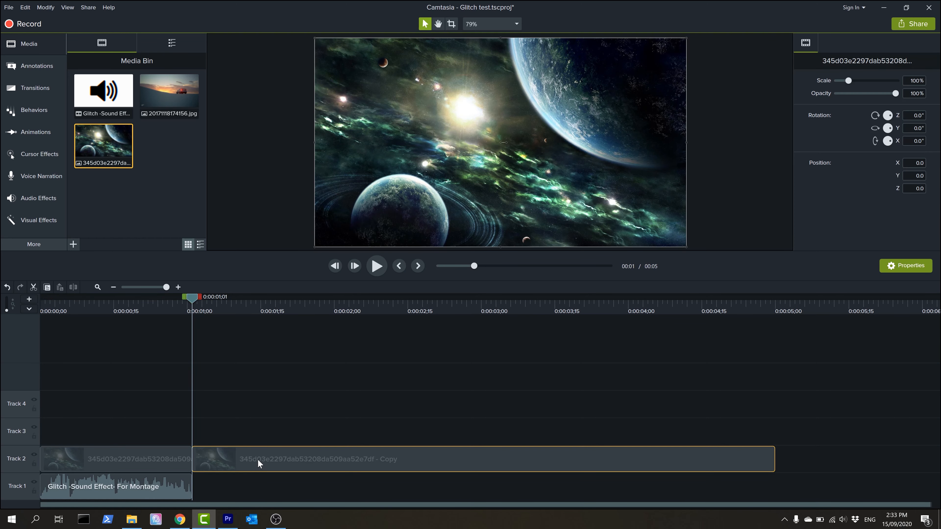
pyautogui.press('Delete')
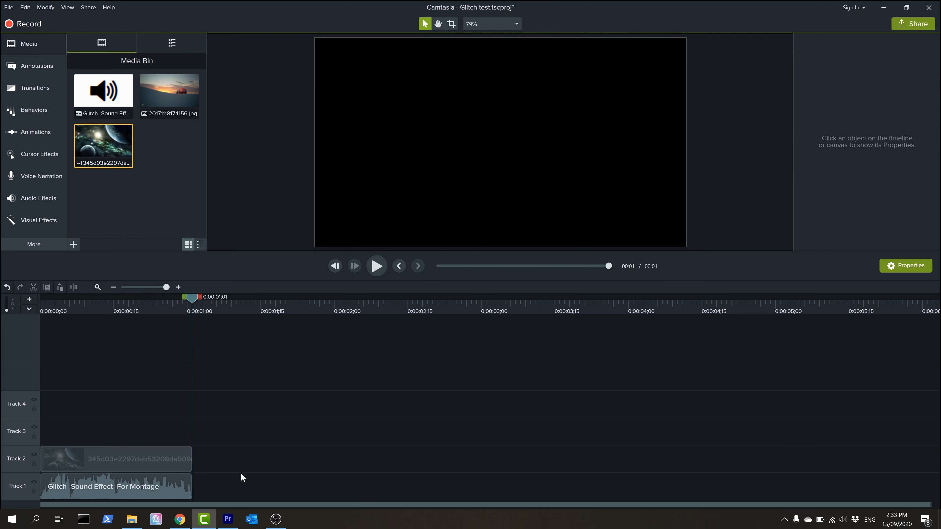
# Duplicate the trimmed Track 2 image clip onto Track 3, aligned to the start of the timeline
pyautogui.click(137, 460)
pyautogui.rightClick(136, 460)
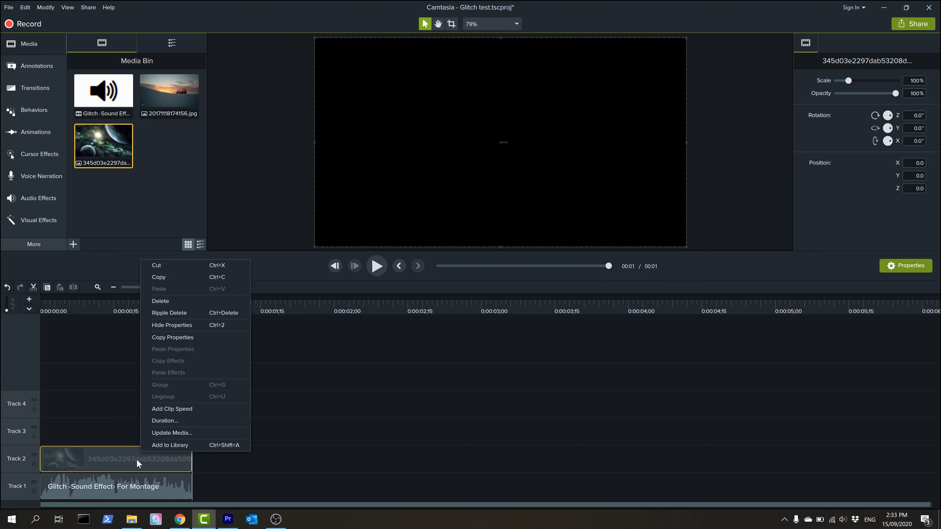
pyautogui.press('Escape')
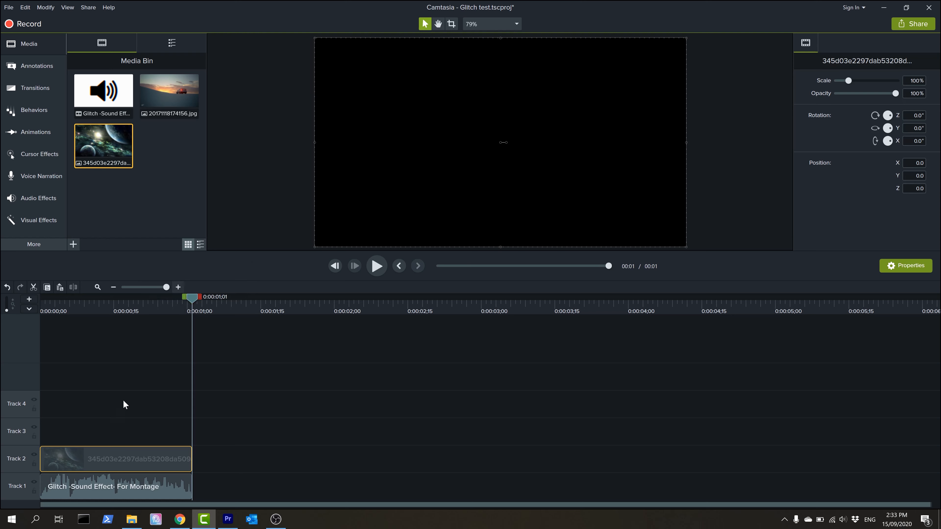
pyautogui.click(72, 426)
pyautogui.rightClick(72, 425)
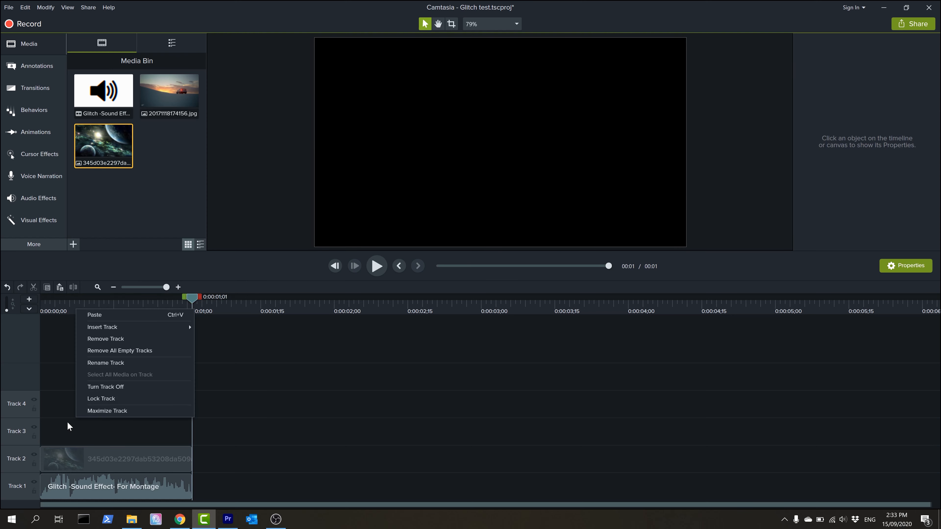
pyautogui.click(115, 317)
pyautogui.moveTo(141, 428); pyautogui.dragTo(92, 428)
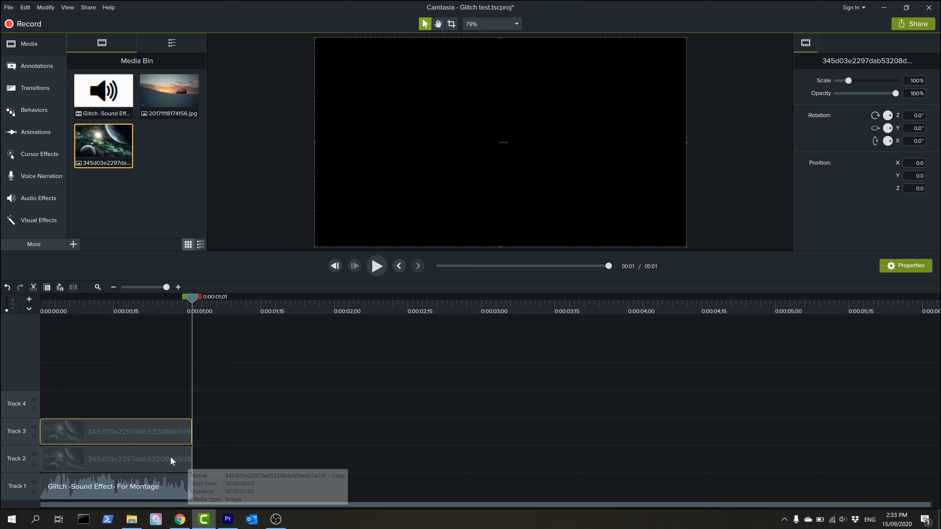
# Split the image clips on Tracks 2 and 3 together at 0:00:00;04
pyautogui.moveTo(194, 299); pyautogui.dragTo(10, 312)
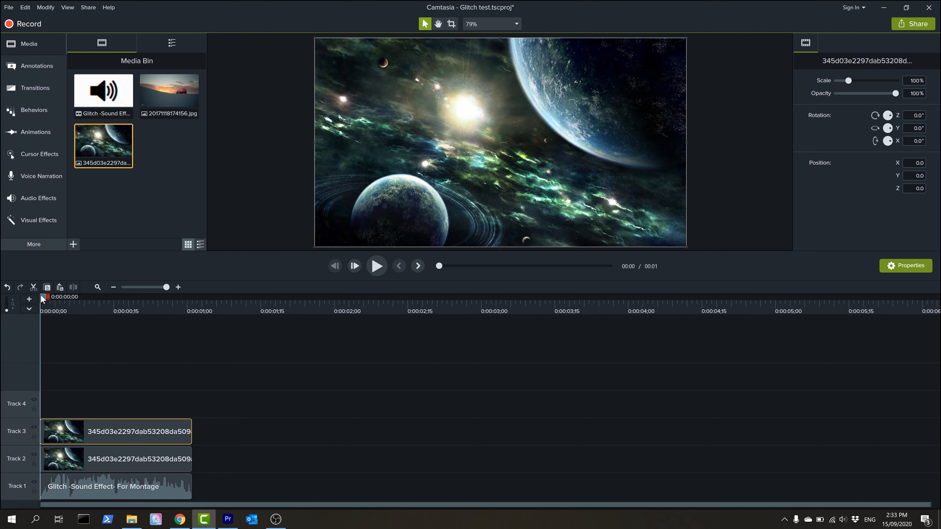
pyautogui.moveTo(42, 298); pyautogui.dragTo(60, 302)
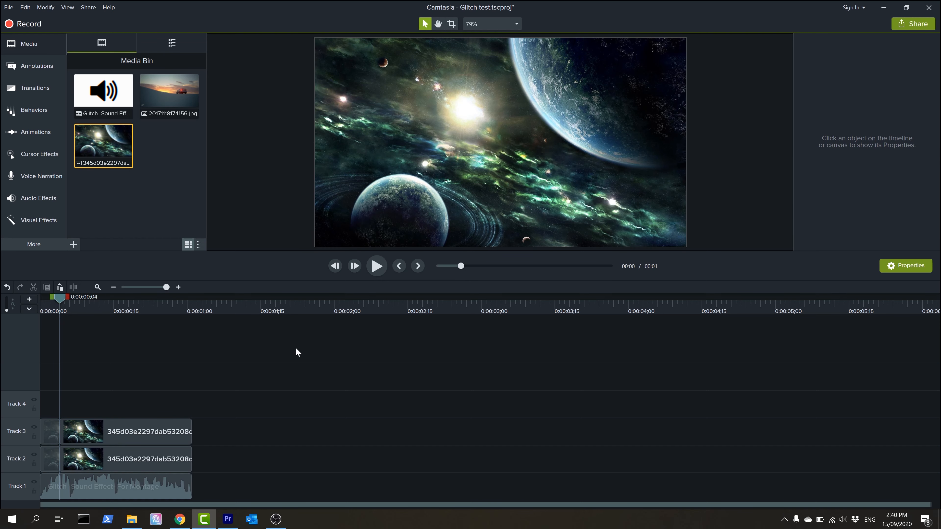
pyautogui.hotkey('ctrl', 'a')
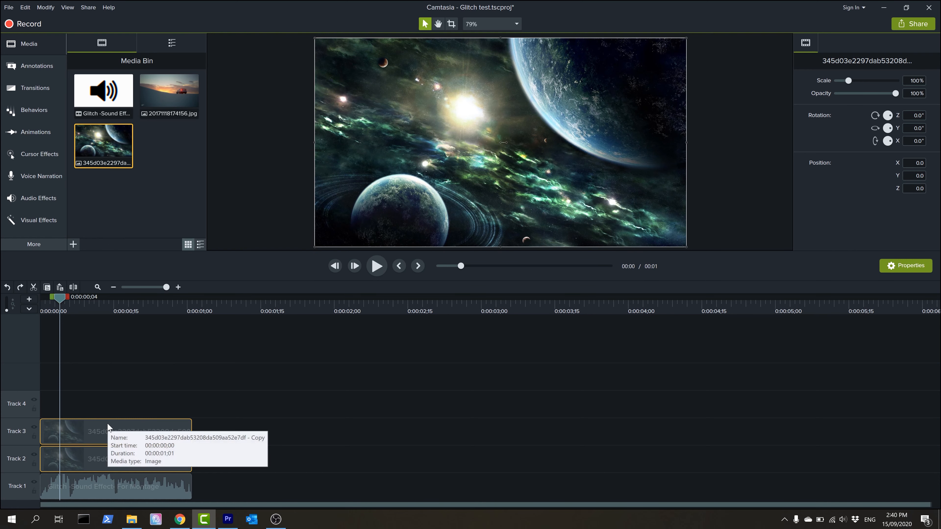
pyautogui.click(100, 407)
pyautogui.click(75, 437)
pyautogui.keyDown('ctrl'); pyautogui.click(80, 462); pyautogui.keyUp('ctrl')
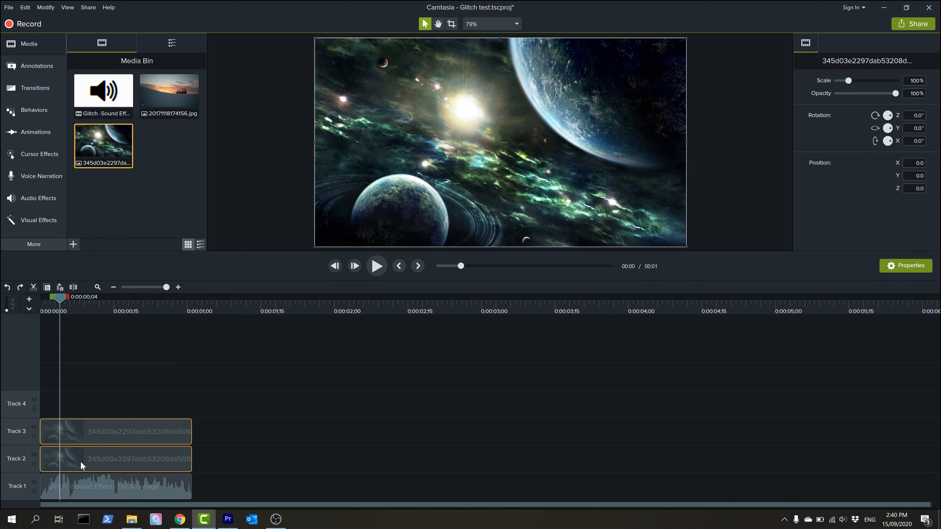
pyautogui.click(74, 286)
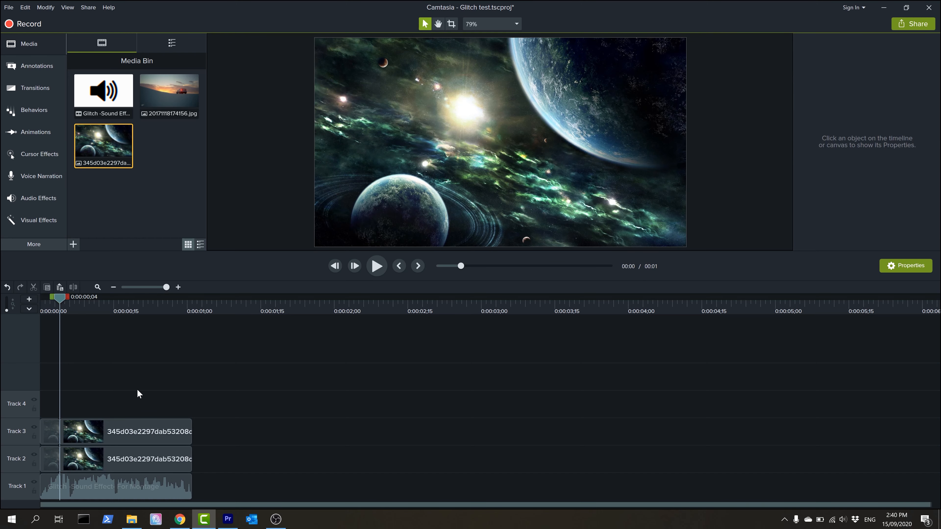
# Split the remaining image clips on Tracks 2 and 3 two frames further on, at 0:00:00;06
pyautogui.press('.')
pyautogui.press('.')
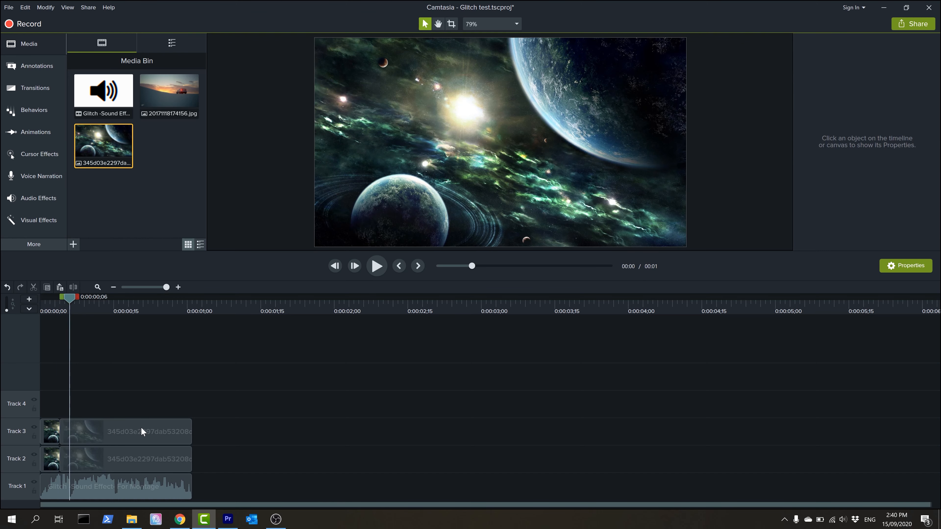
pyautogui.click(141, 428)
pyautogui.keyDown('ctrl'); pyautogui.click(126, 469); pyautogui.keyUp('ctrl')
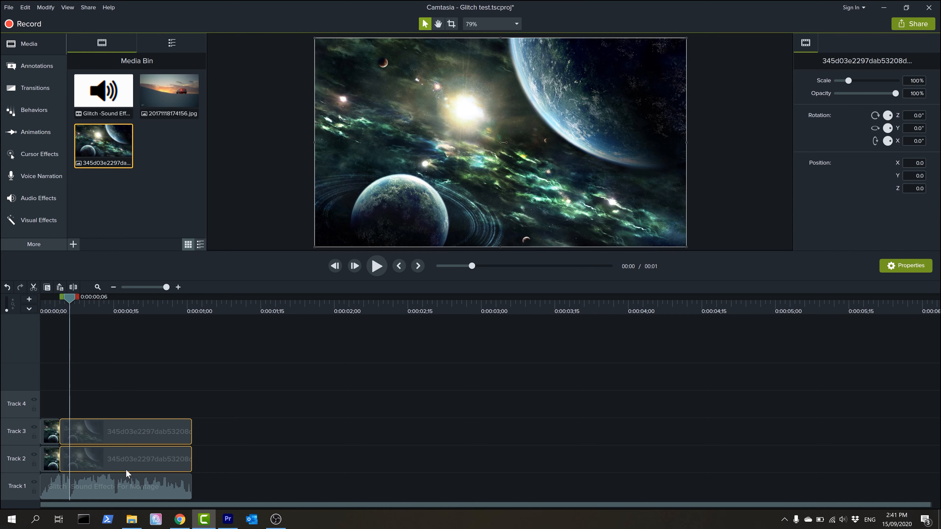
pyautogui.press('s')
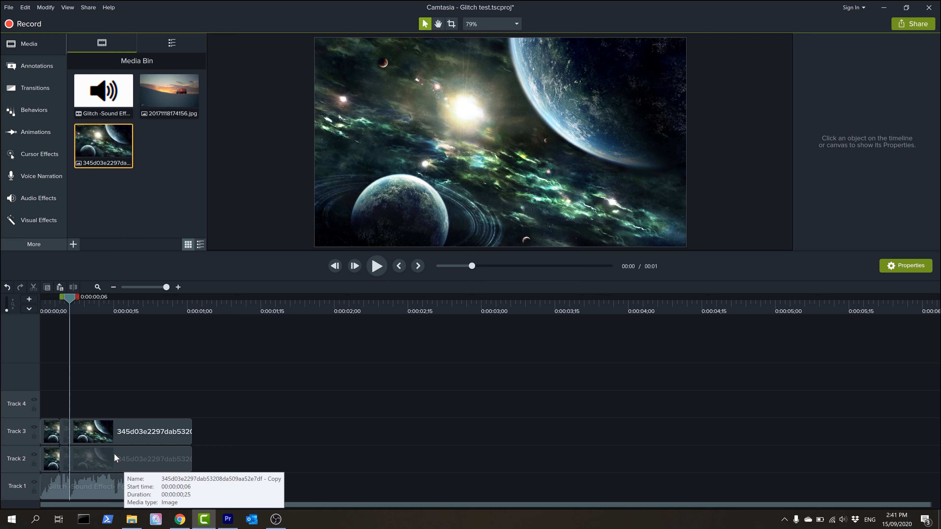
# Split both image clips at 0:00:00;08 and delete the pieces between ;06 and ;08 on Tracks 2 and 3
pyautogui.press('.')
pyautogui.press('.')
pyautogui.click(106, 435)
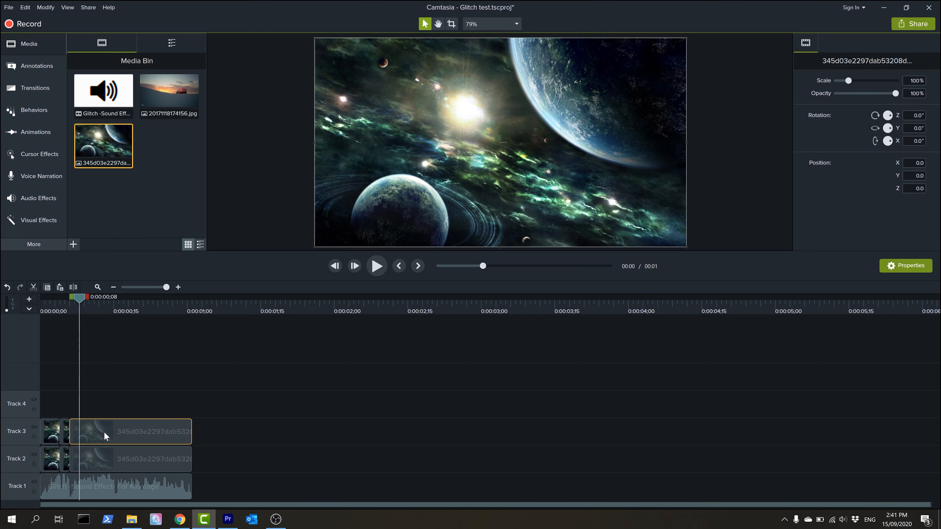
pyautogui.keyDown('ctrl'); pyautogui.click(105, 455); pyautogui.keyUp('ctrl')
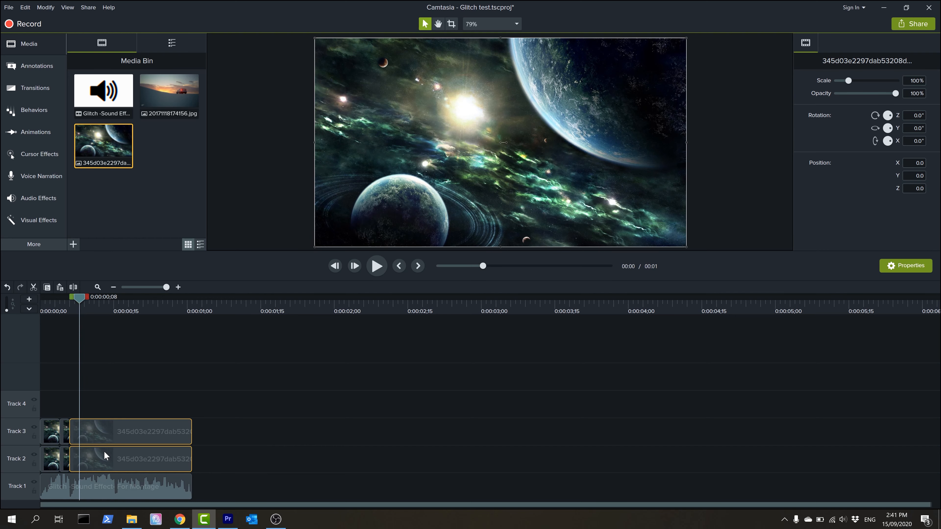
pyautogui.press('s')
pyautogui.click(75, 431)
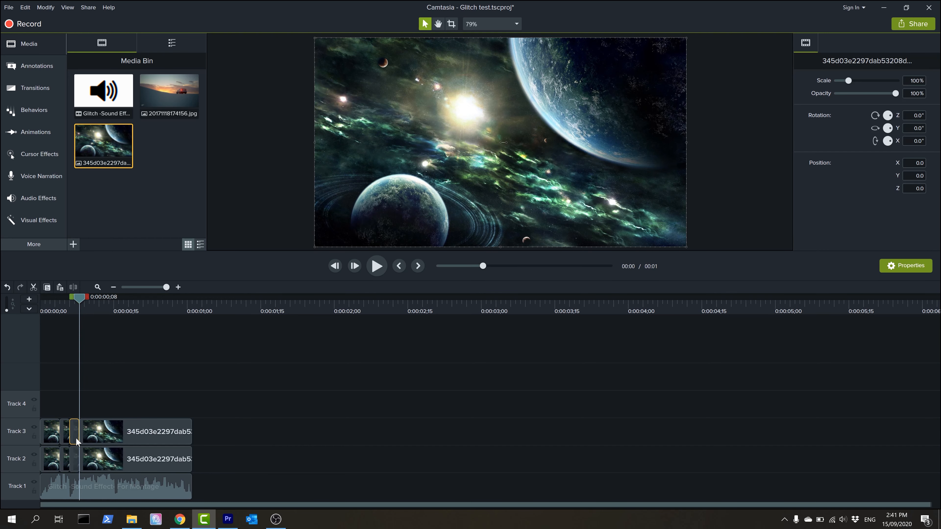
pyautogui.press('Delete')
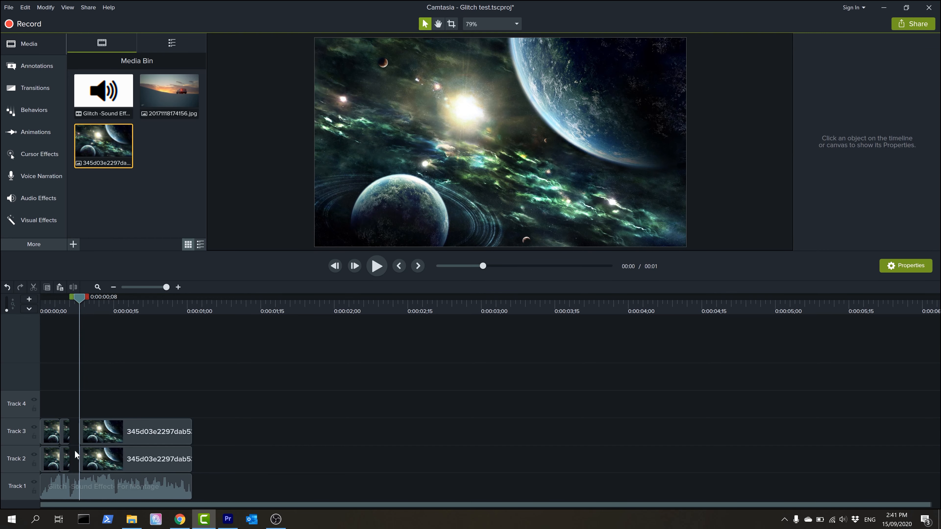
# Split the long image clips after the gap on Tracks 2 and 3 at 0:00:00;10
pyautogui.press('.')
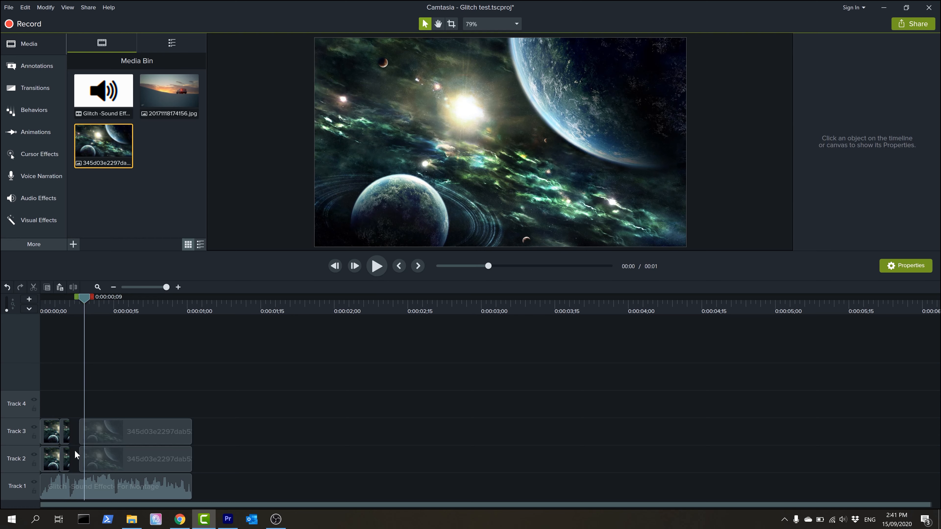
pyautogui.press('.')
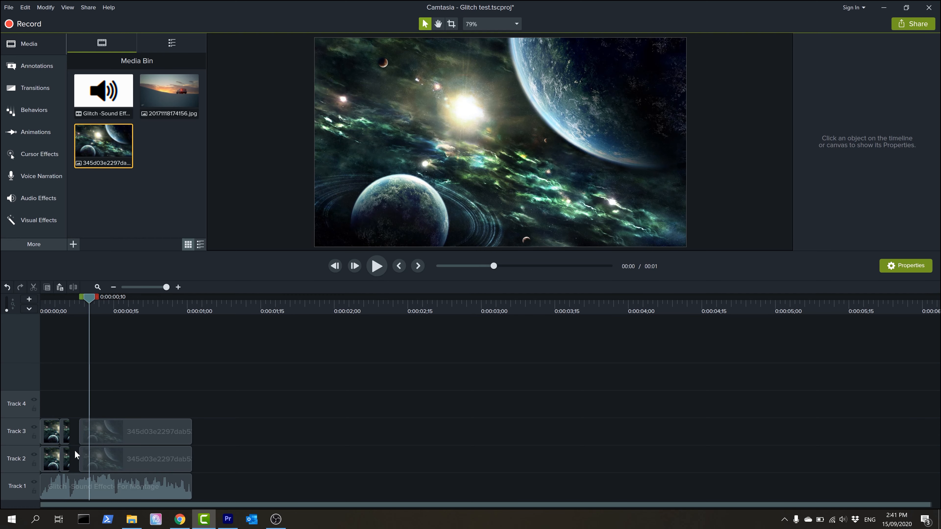
pyautogui.click(111, 455)
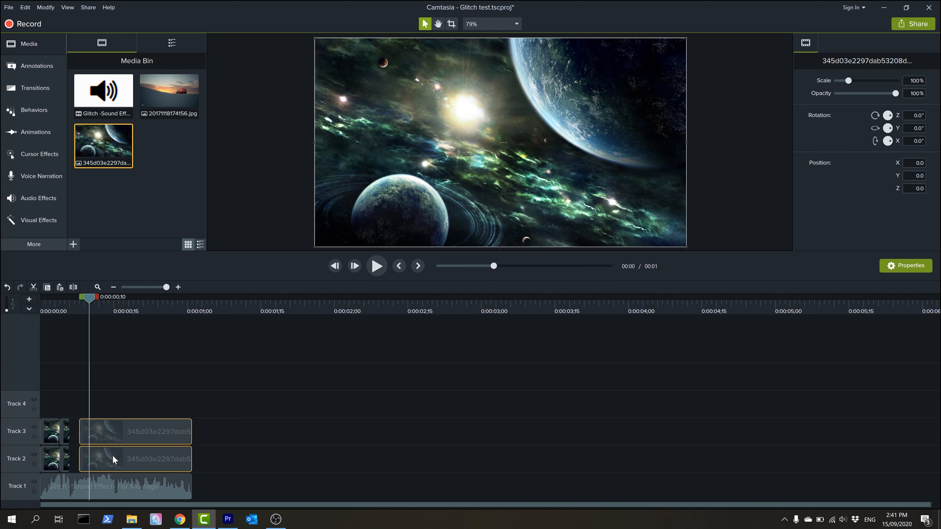
pyautogui.press('s')
# Split the last image clips on Tracks 2 and 3 at 0:00:00;12
pyautogui.click(109, 434)
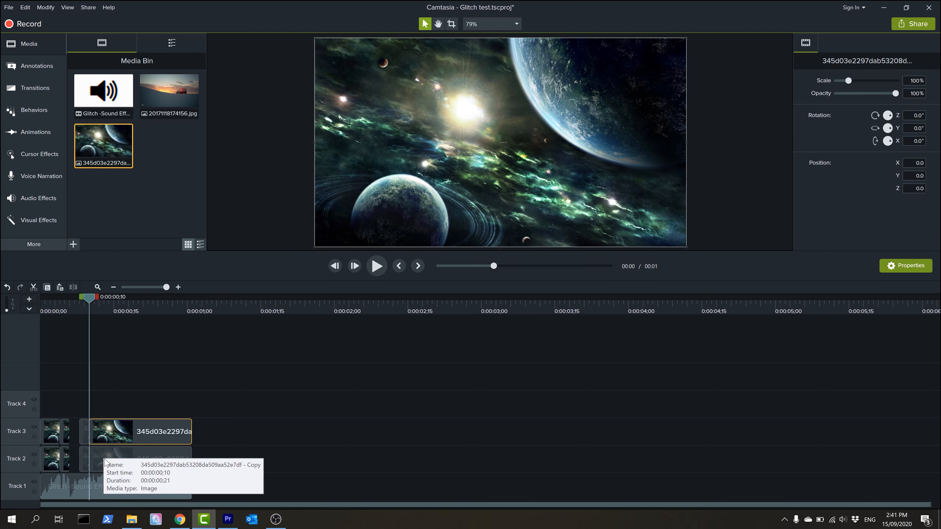
pyautogui.hotkey('ctrl', 'Right')
pyautogui.hotkey('ctrl', 'Right')
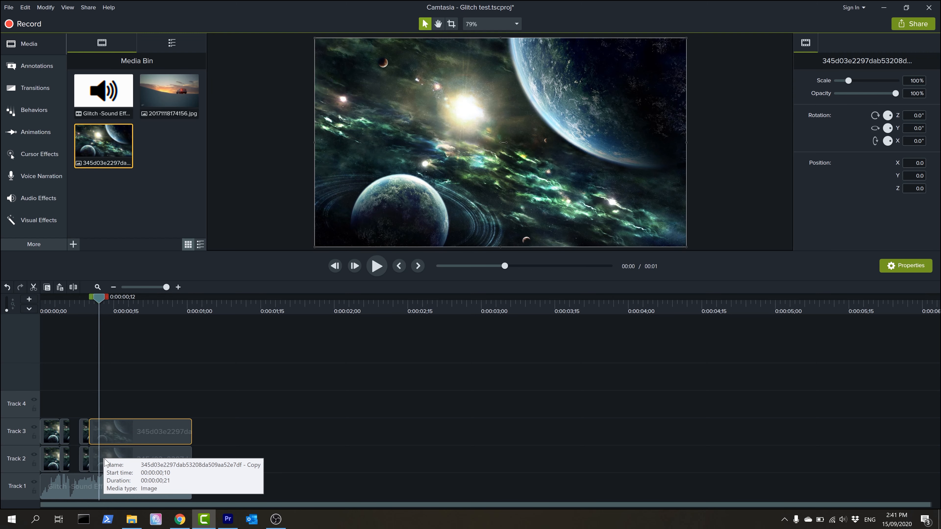
pyautogui.keyDown('ctrl'); pyautogui.click(105, 460); pyautogui.keyUp('ctrl')
pyautogui.press('s')
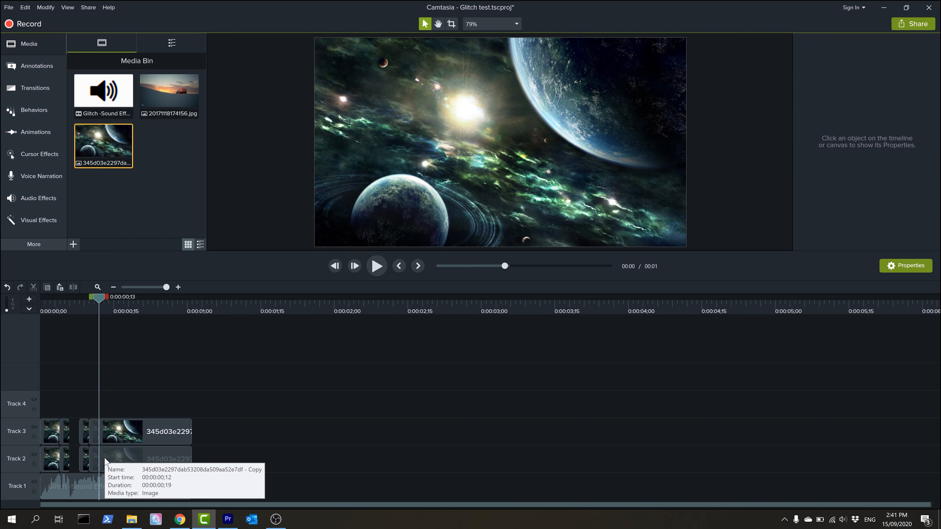
# Split both image clips at 0:00:00;14 and delete the pieces between ;12 and ;14 on Tracks 2 and 3
pyautogui.hotkey('ctrl', 'Right')
pyautogui.hotkey('ctrl', 'Right')
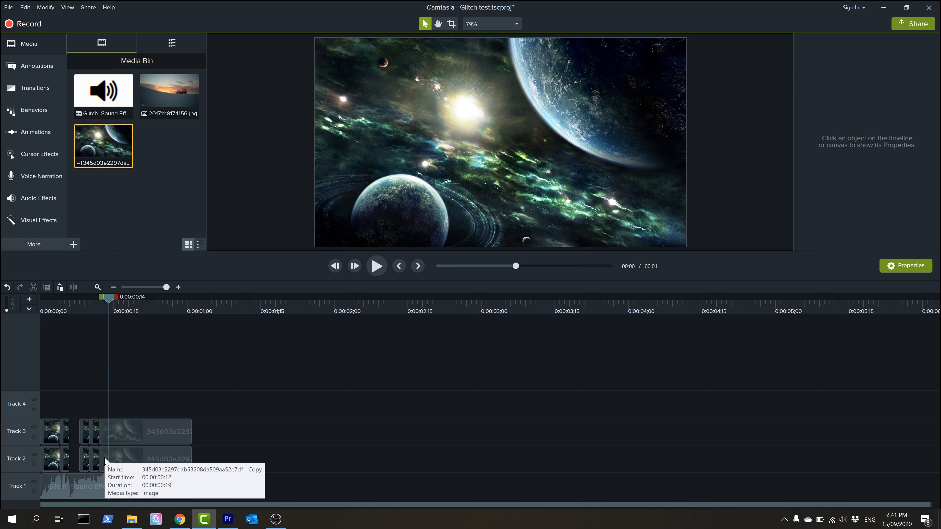
pyautogui.click(144, 430)
pyautogui.keyDown('ctrl'); pyautogui.click(137, 461); pyautogui.keyUp('ctrl')
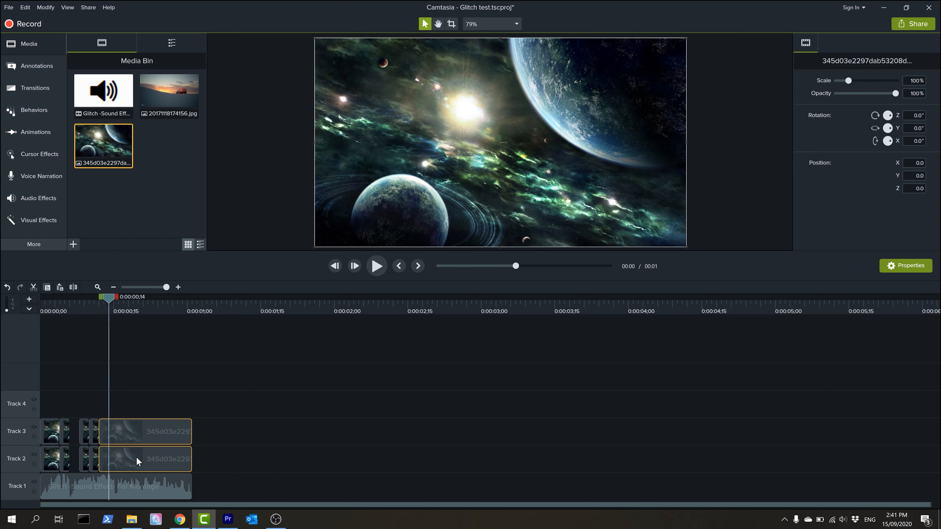
pyautogui.press('s')
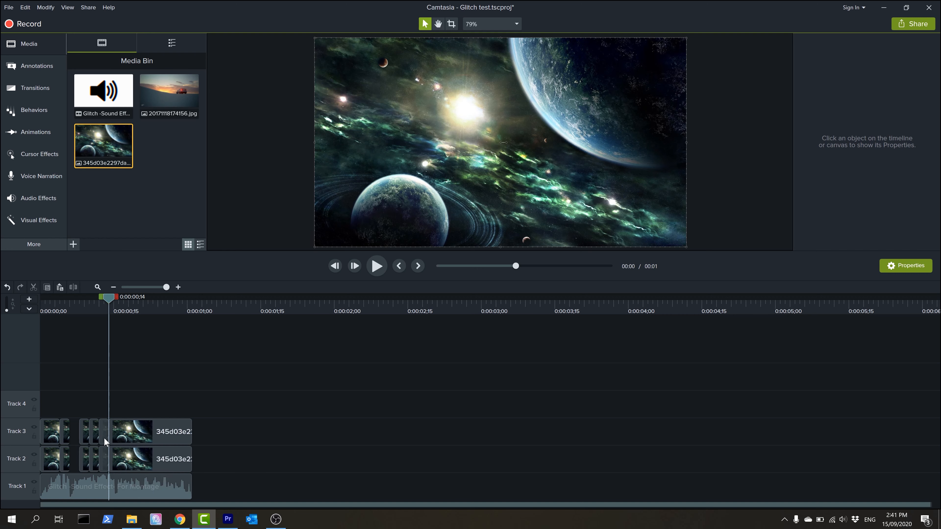
pyautogui.click(104, 438)
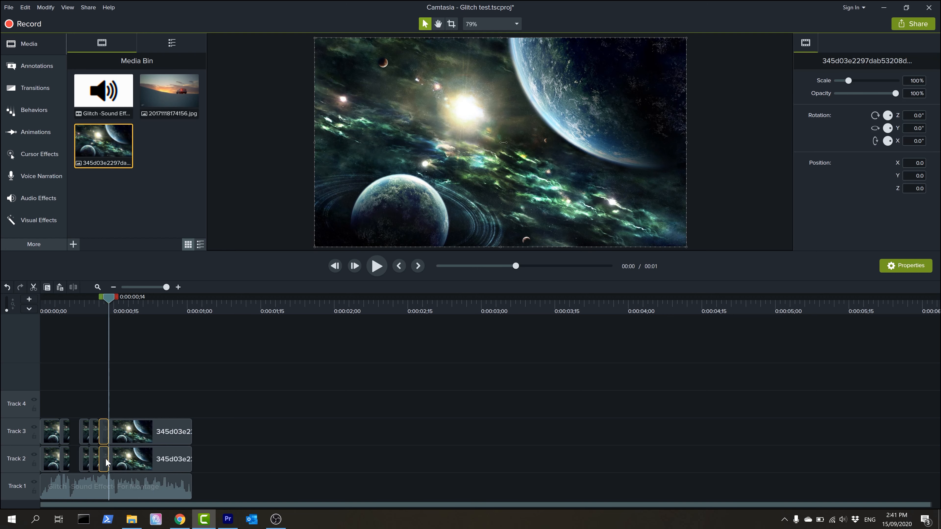
pyautogui.press('Delete')
# Split the image clips after the second gap on Tracks 2 and 3 at 0:00:00;16
pyautogui.press('.')
pyautogui.press('.')
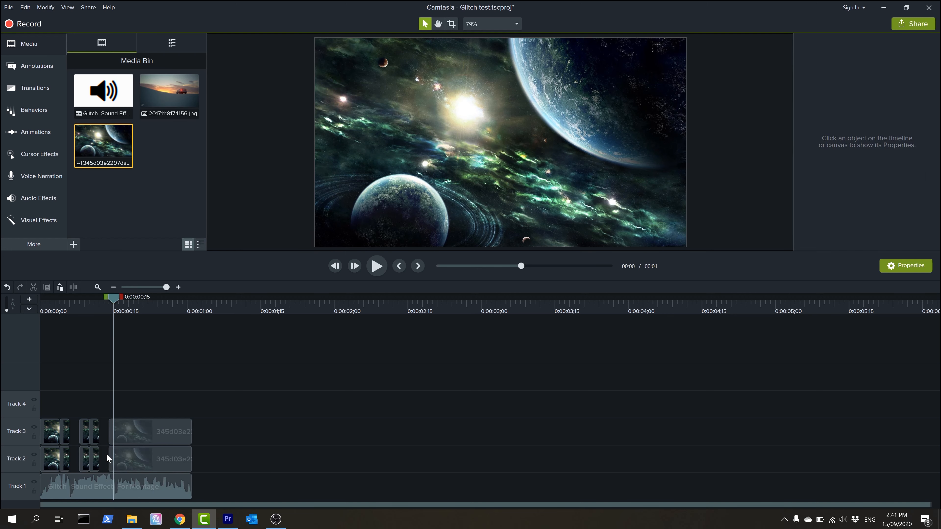
pyautogui.click(143, 431)
pyautogui.keyDown('ctrl'); pyautogui.click(139, 455); pyautogui.keyUp('ctrl')
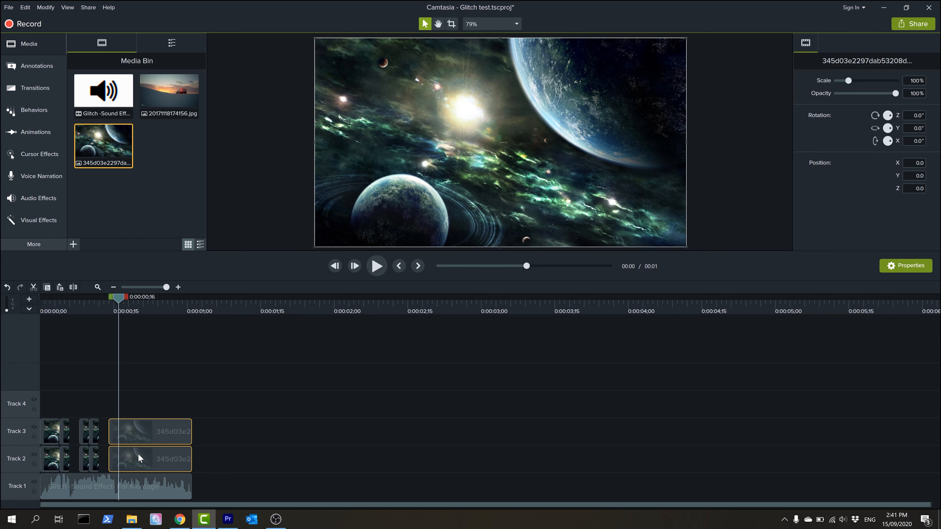
pyautogui.press('s')
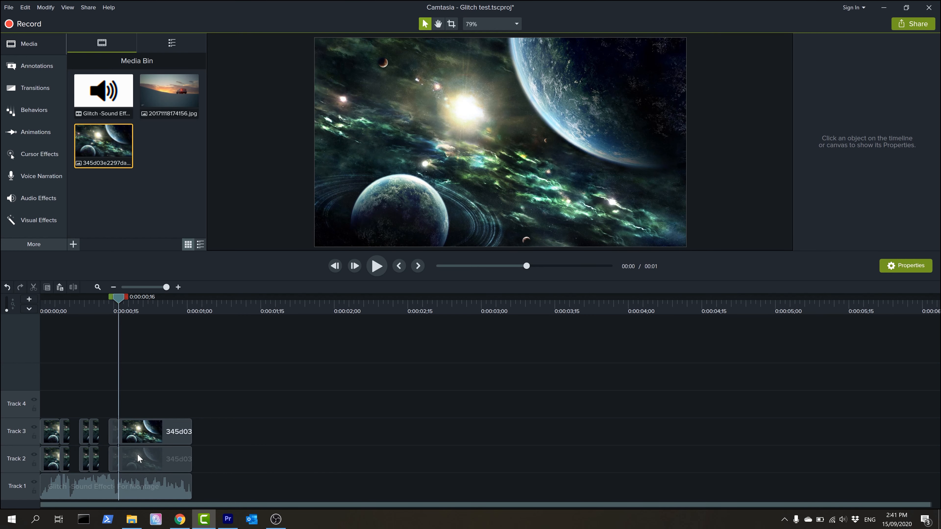
# Split the remaining image clips on Tracks 2 and 3 at 0:00:00;18
pyautogui.press('.')
pyautogui.press('.')
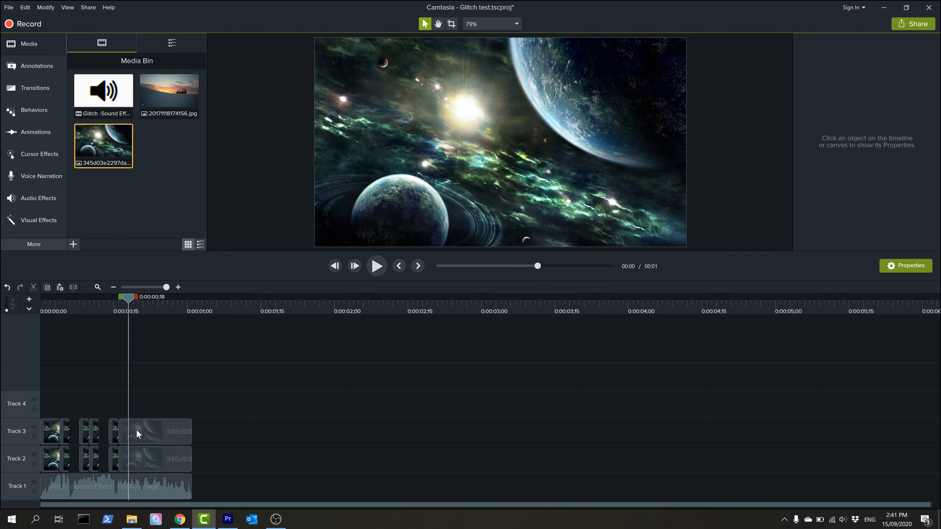
pyautogui.click(139, 434)
pyautogui.keyDown('ctrl'); pyautogui.click(141, 453); pyautogui.keyUp('ctrl')
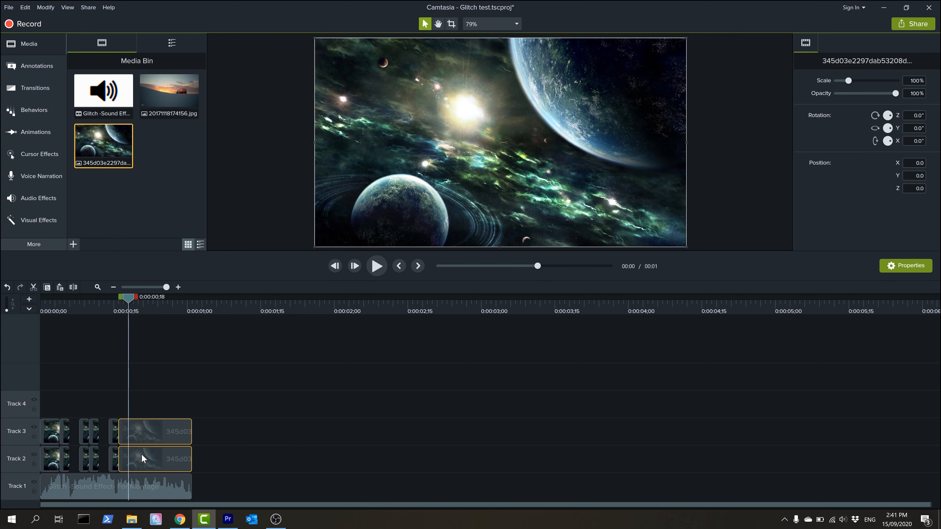
pyautogui.press('s')
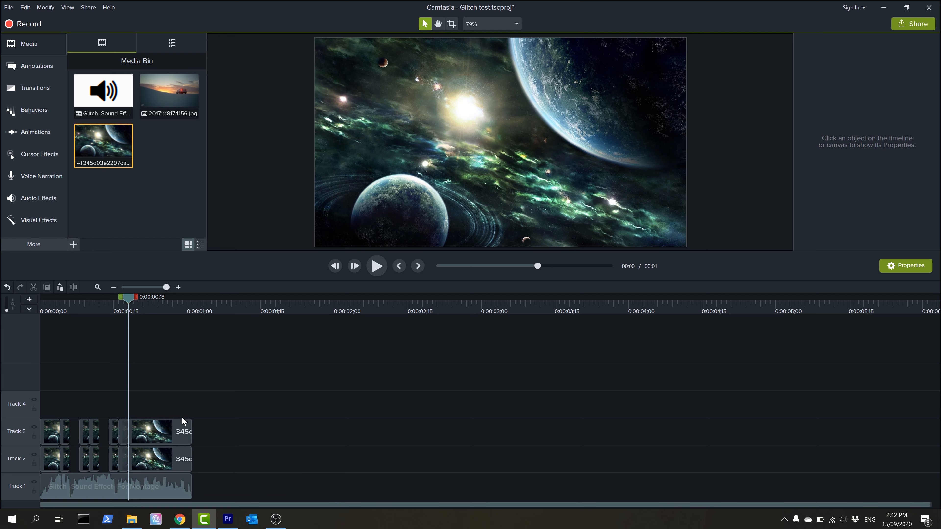
# Set the opacity of the short image clip at 0:00:00;05 on Track 3 to 50%
pyautogui.click(65, 430)
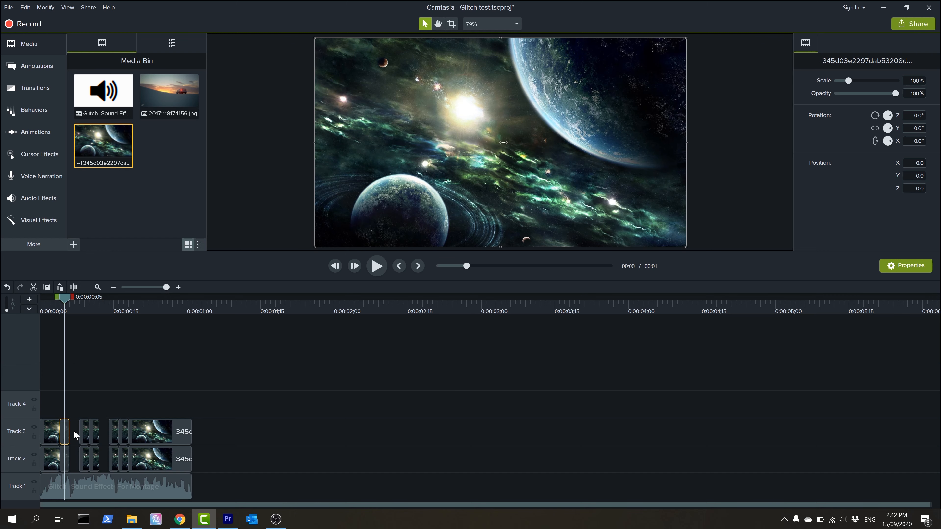
pyautogui.moveTo(65, 428)
pyautogui.doubleClick(922, 95)
pyautogui.write('50')
pyautogui.click(481, 365)
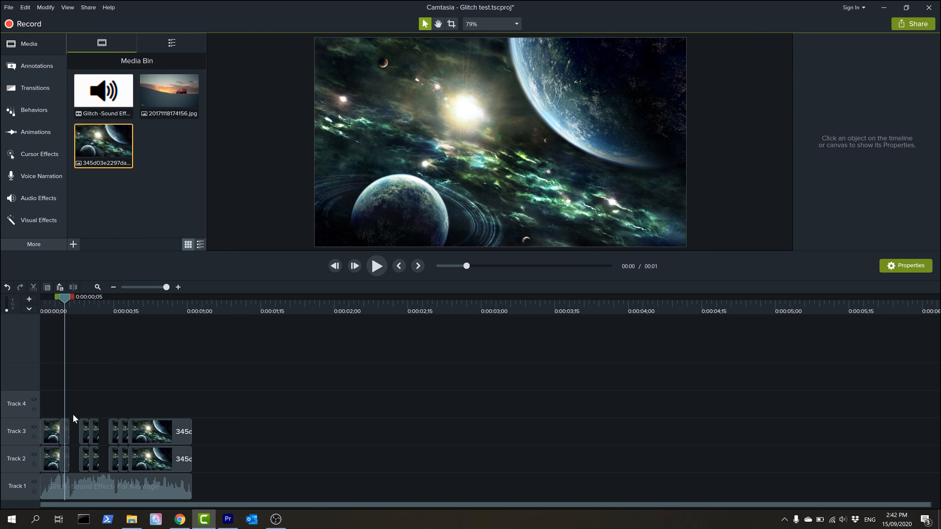
# Apply the Colorize visual effect in its default green to the Track 3 image clip at 0:00:00;05
pyautogui.click(66, 430)
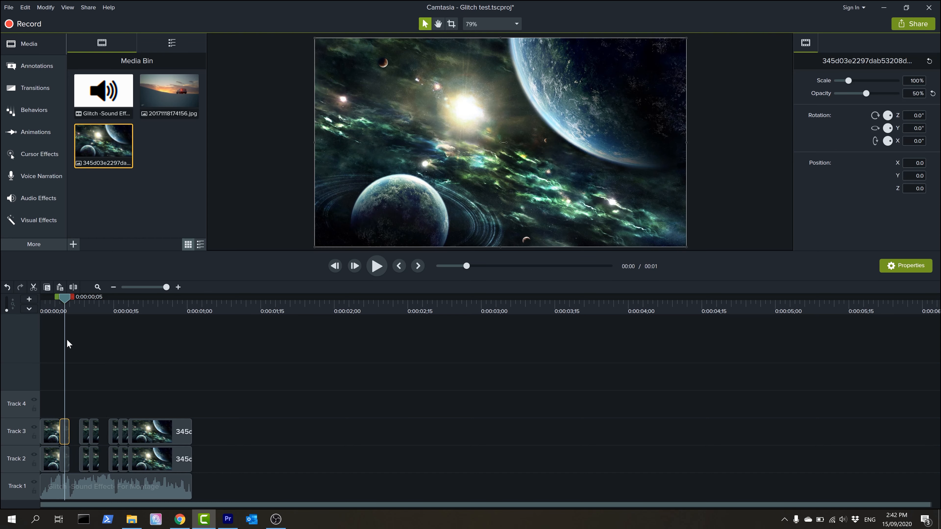
pyautogui.click(50, 221)
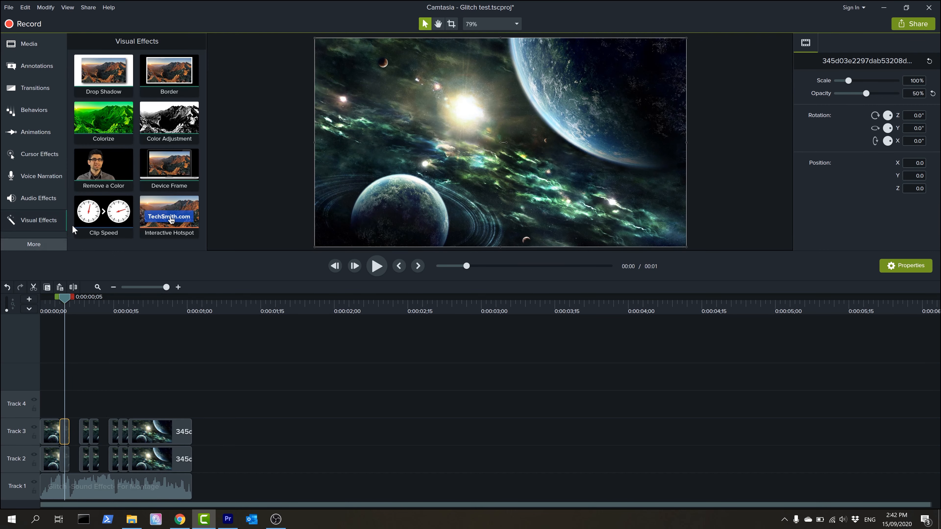
pyautogui.moveTo(109, 123); pyautogui.dragTo(65, 432)
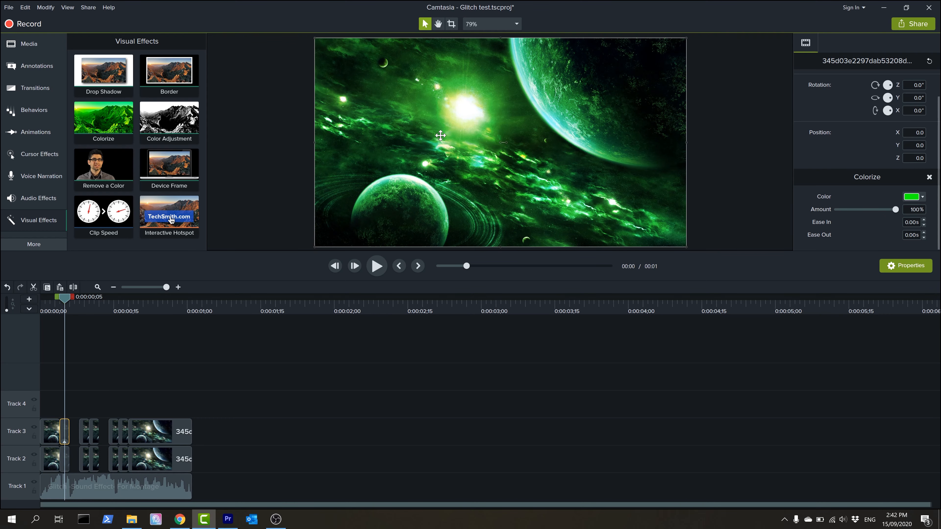
# Nudge the green clip on the canvas right and down to about X 17.7, Y -16.5, and deselect it
pyautogui.press('Right')
pyautogui.press('Right')
pyautogui.press('Right')
pyautogui.press('Right')
pyautogui.press('Right')
pyautogui.press('Right')
pyautogui.press('Right')
pyautogui.press('Right')
pyautogui.press('Right')
pyautogui.press('Right')
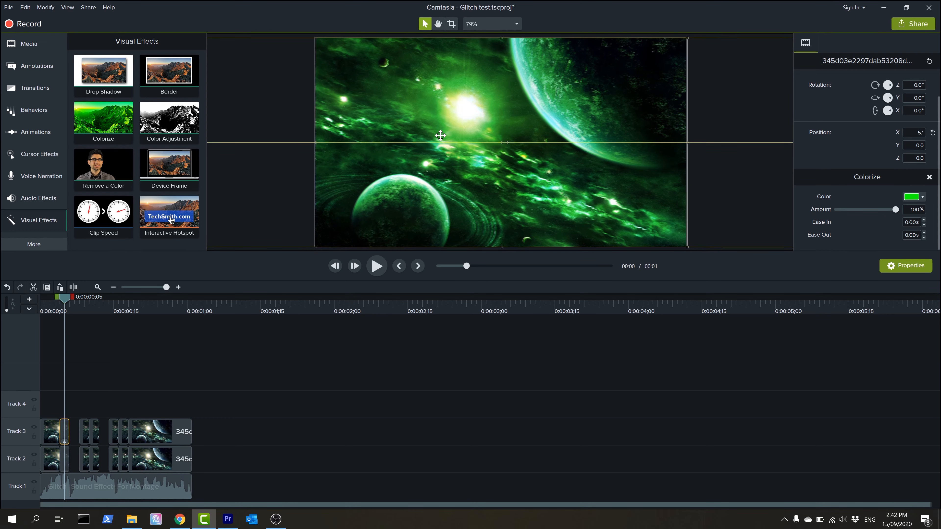
pyautogui.press('Right')
pyautogui.press('Right')
pyautogui.press('Right')
pyautogui.press('Right')
pyautogui.press('Down')
pyautogui.press('Down')
pyautogui.press('Down')
pyautogui.press('Down')
pyautogui.press('Down')
pyautogui.press('Down')
pyautogui.press('Down')
pyautogui.press('Down')
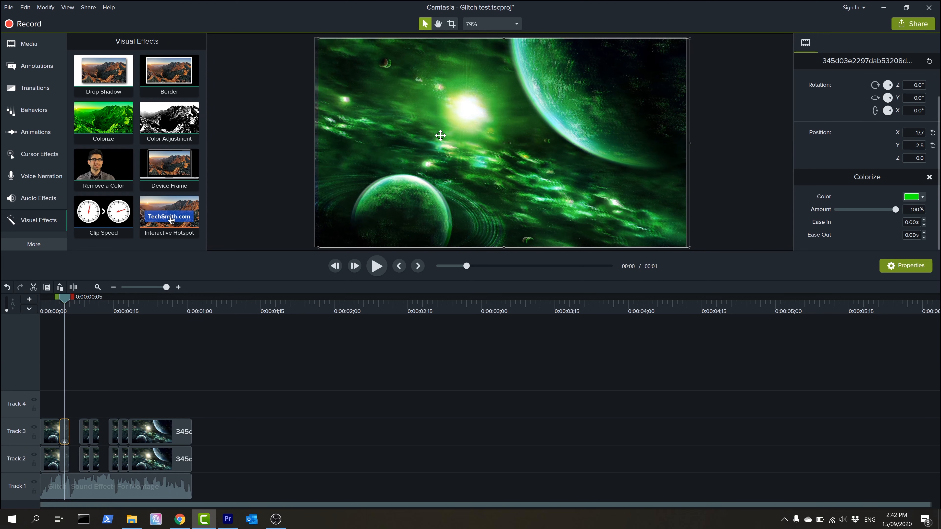
pyautogui.press('Down')
pyautogui.press('Down')
pyautogui.press('Down')
pyautogui.press('Down')
pyautogui.press('Down')
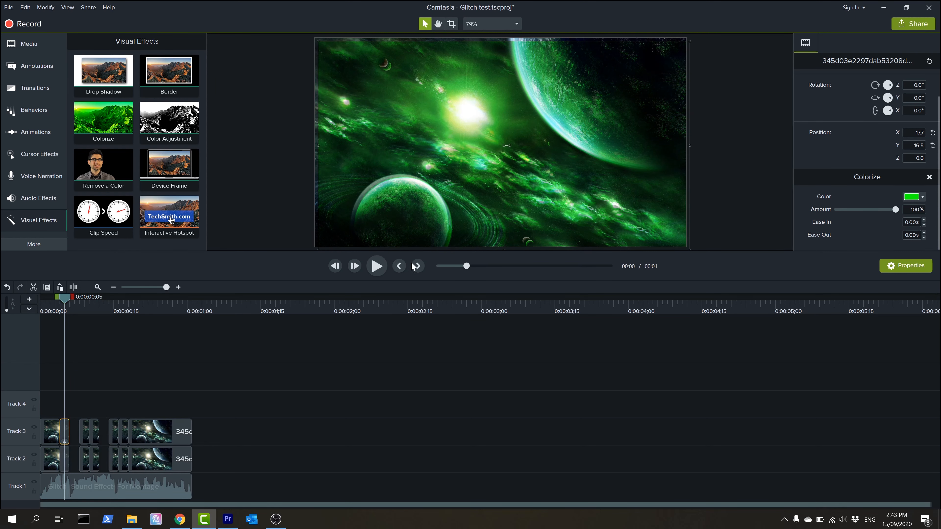
pyautogui.click(156, 375)
# Set the opacity of the Track 3 image clip at 0:00:00;11 to 50%
pyautogui.press('.')
pyautogui.press('.')
pyautogui.press('.')
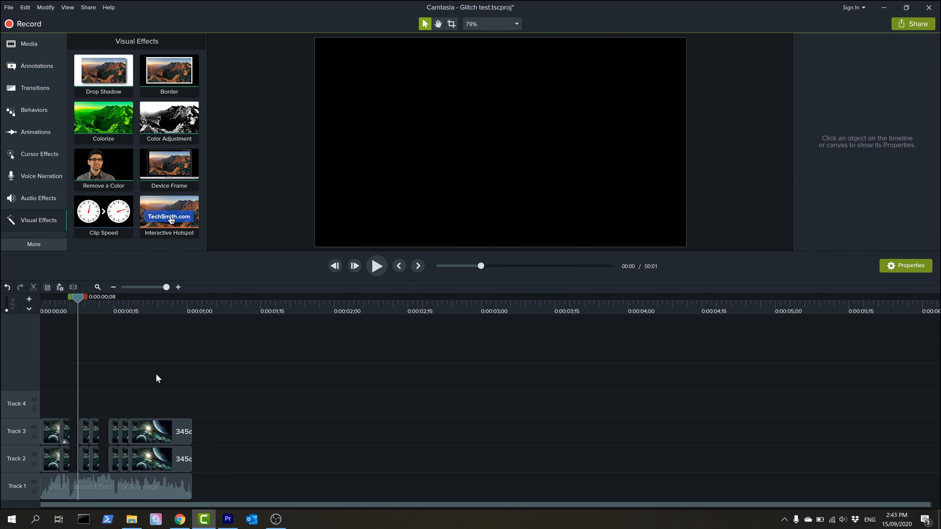
pyautogui.press('.')
pyautogui.press('.')
pyautogui.press('.')
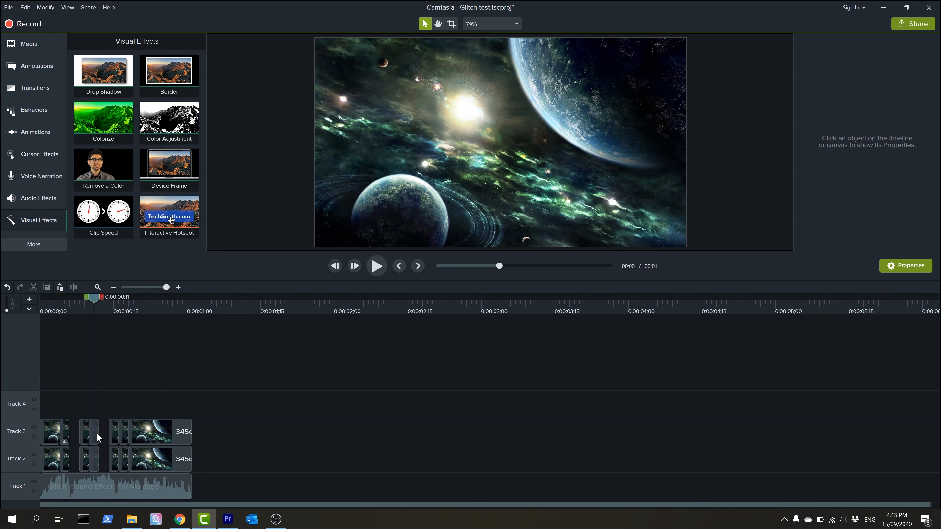
pyautogui.click(95, 432)
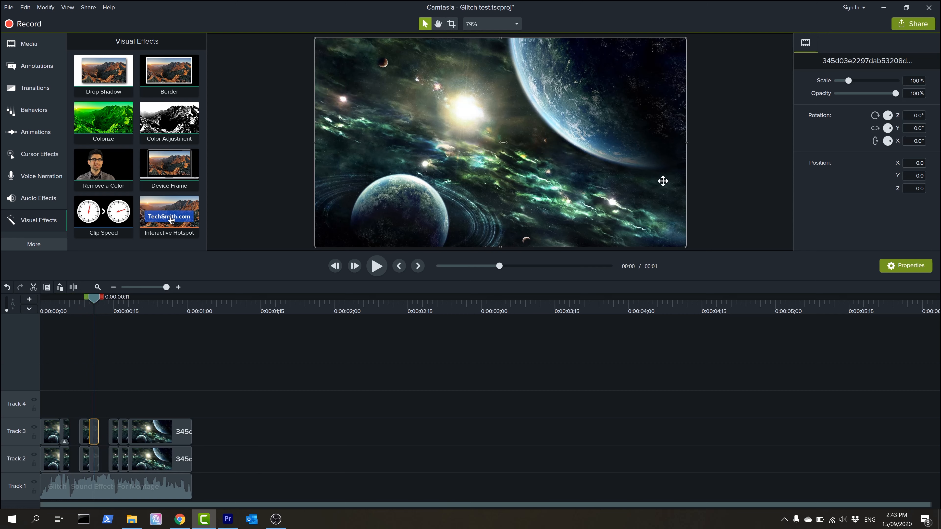
pyautogui.click(916, 93)
pyautogui.write('50')
pyautogui.press('Return')
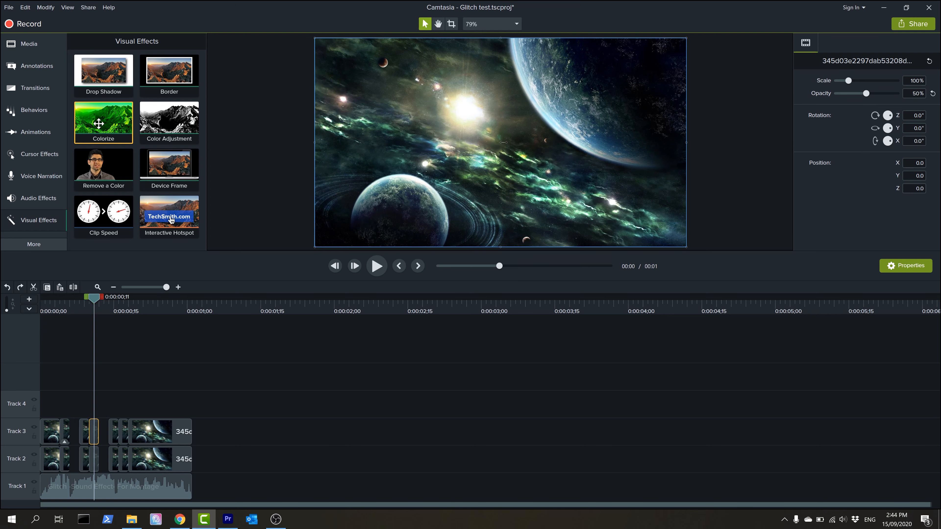
# Colorize the Track 3 clip at 0:00:00;11 blue and shift it up and left to about X -19.0, Y 12.7
pyautogui.moveTo(99, 123); pyautogui.dragTo(95, 432)
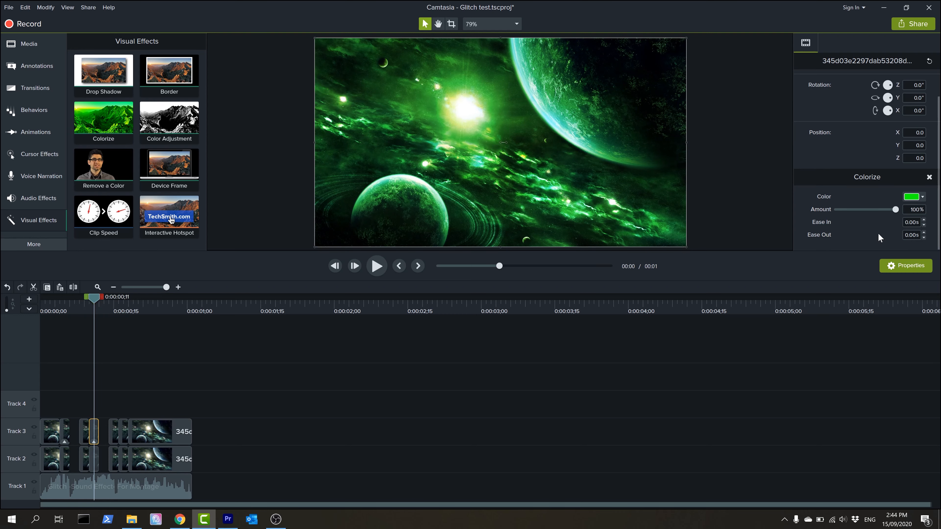
pyautogui.click(915, 196)
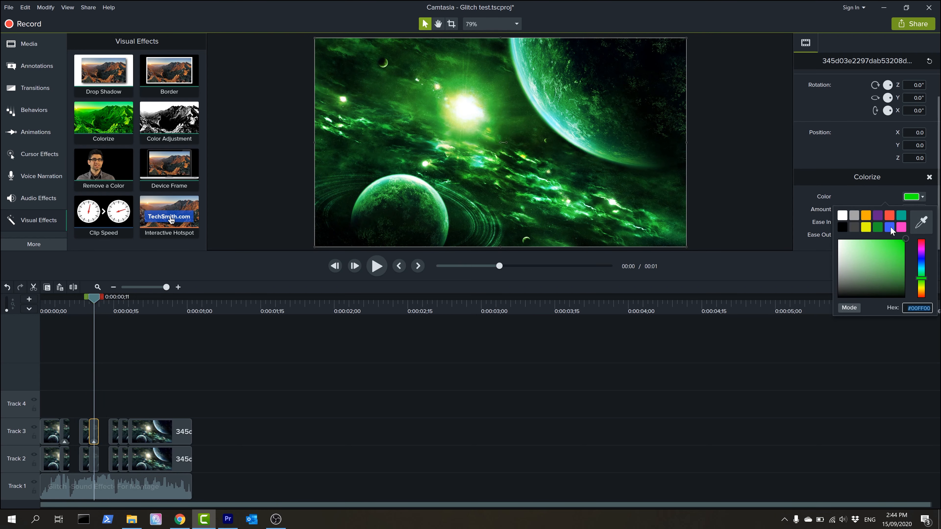
pyautogui.click(890, 226)
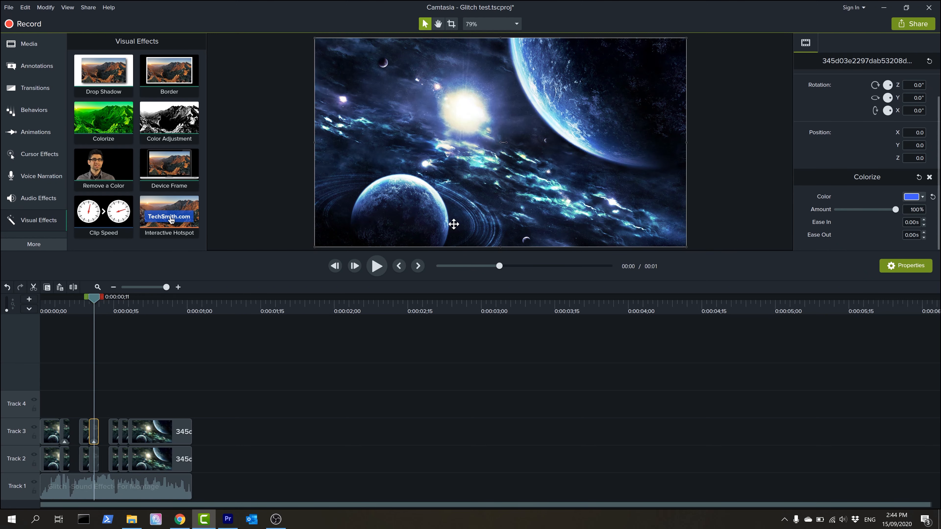
pyautogui.moveTo(453, 224); pyautogui.dragTo(449, 221)
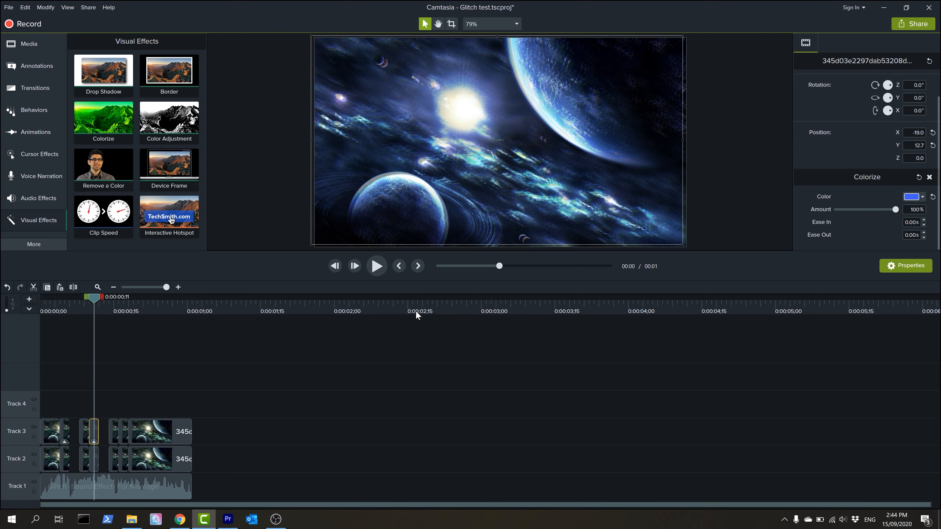
# Set the opacity of the Track 3 image clip at 0:00:00;17 to 50%
pyautogui.press('.')
pyautogui.press('.')
pyautogui.press('.')
pyautogui.press('.')
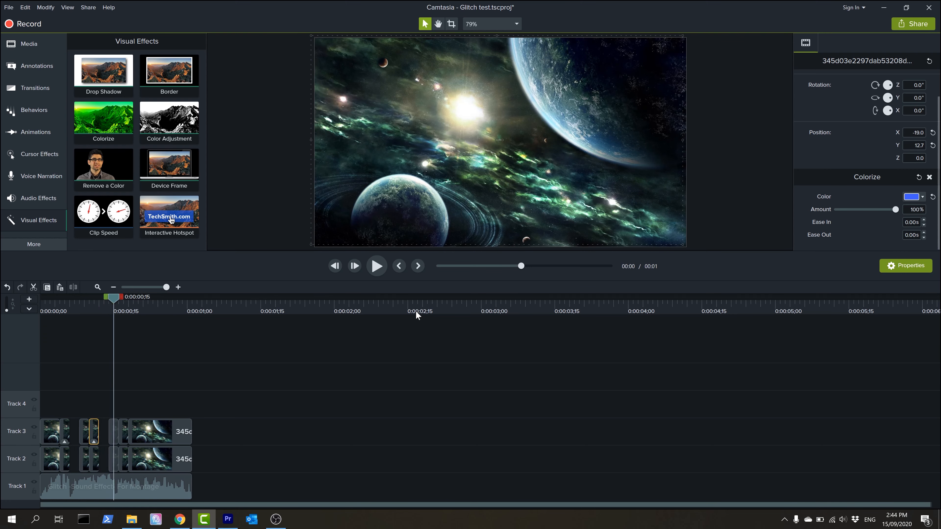
pyautogui.press('.')
pyautogui.press('.')
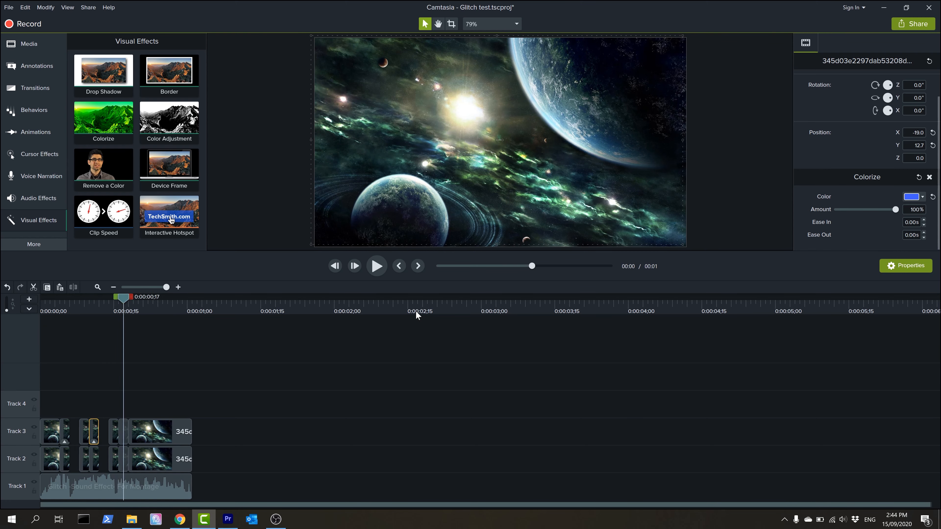
pyautogui.click(124, 434)
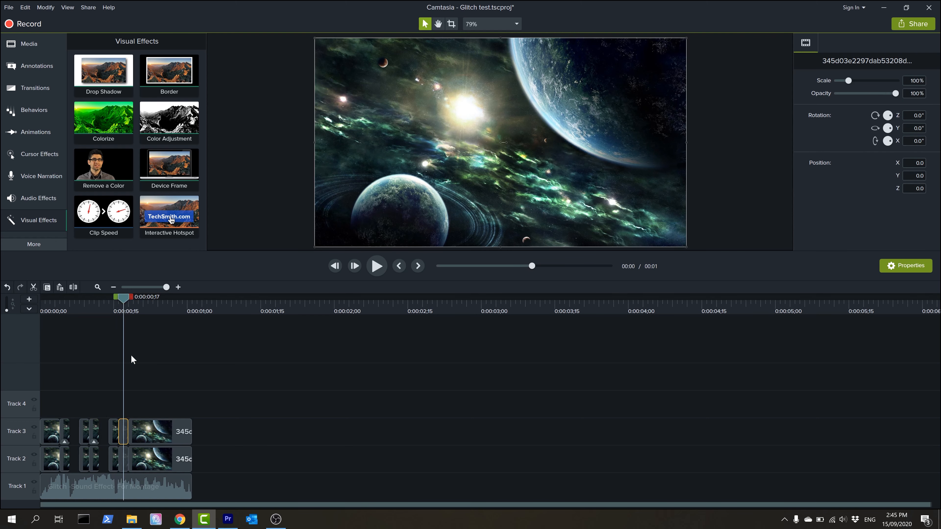
pyautogui.click(914, 94)
pyautogui.write('50')
pyautogui.press('Return')
# Apply the Colorize effect to the Track 3 clip at 0:00:00;17 and change its color to yellow
pyautogui.moveTo(132, 116); pyautogui.dragTo(122, 431)
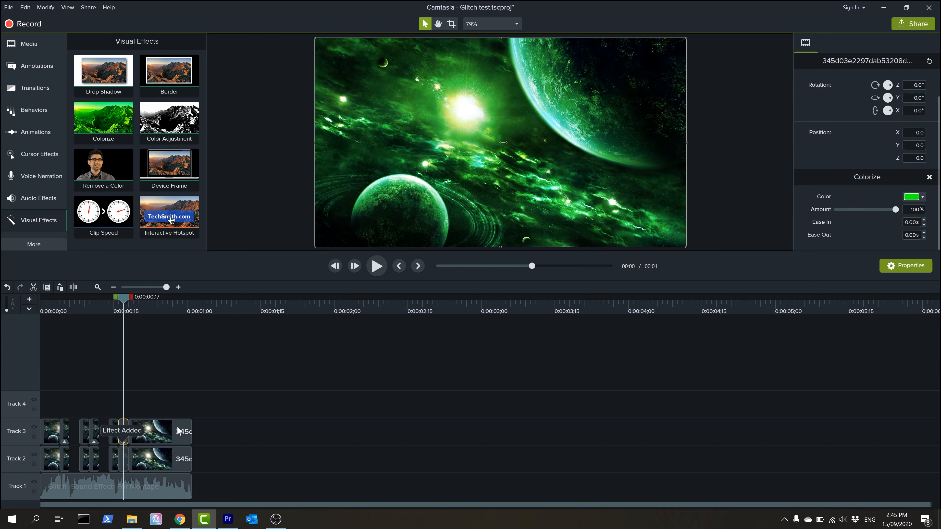
pyautogui.click(923, 196)
pyautogui.click(866, 227)
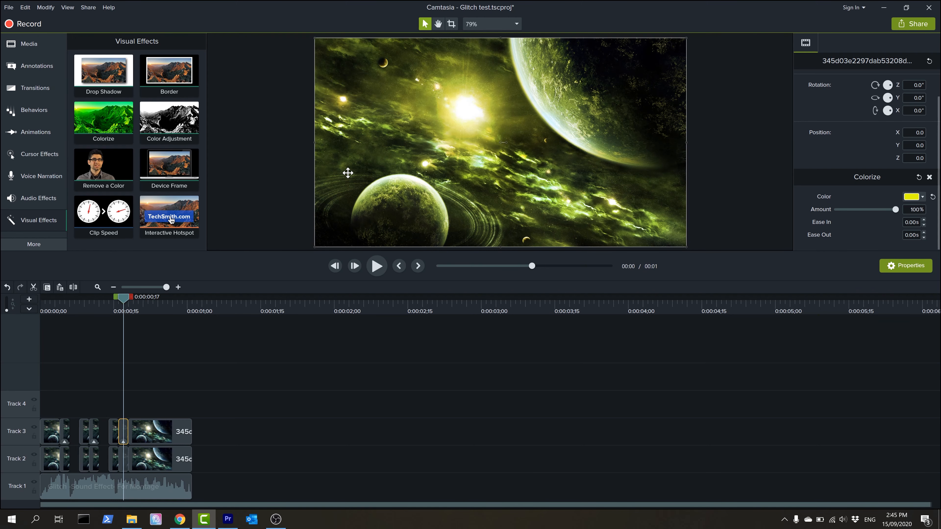
# Nudge the yellow clip on the canvas up and right to about X 17.7, Y 21.5, and deselect it
pyautogui.press('Up')
pyautogui.press('Up')
pyautogui.press('Up')
pyautogui.press('Up')
pyautogui.press('Up')
pyautogui.press('Up')
pyautogui.press('Up')
pyautogui.press('Up')
pyautogui.press('Up')
pyautogui.press('Up')
pyautogui.press('Up')
pyautogui.press('Up')
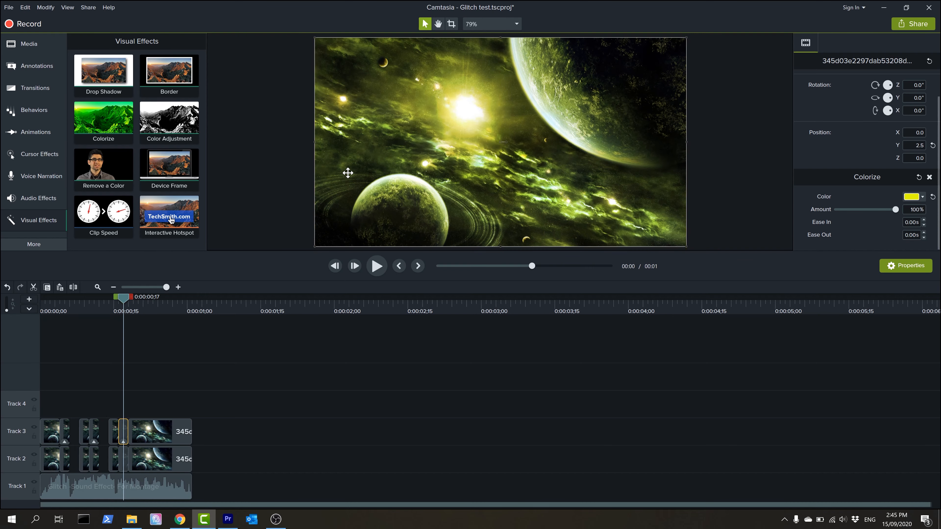
pyautogui.press('Up')
pyautogui.press('Up')
pyautogui.press('Up')
pyautogui.press('Up')
pyautogui.press('Up')
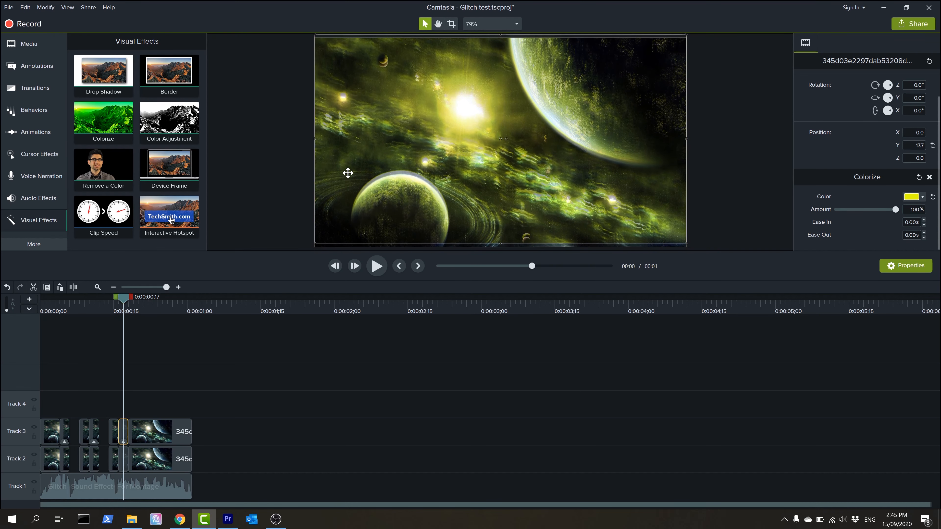
pyautogui.press('Right')
pyautogui.press('Right')
pyautogui.press('Right')
pyautogui.press('Right')
pyautogui.press('Right')
pyautogui.press('Right')
pyautogui.press('Right')
pyautogui.press('Right')
pyautogui.press('Right')
pyautogui.press('Right')
pyautogui.press('Right')
pyautogui.press('Right')
pyautogui.press('Right')
pyautogui.press('Right')
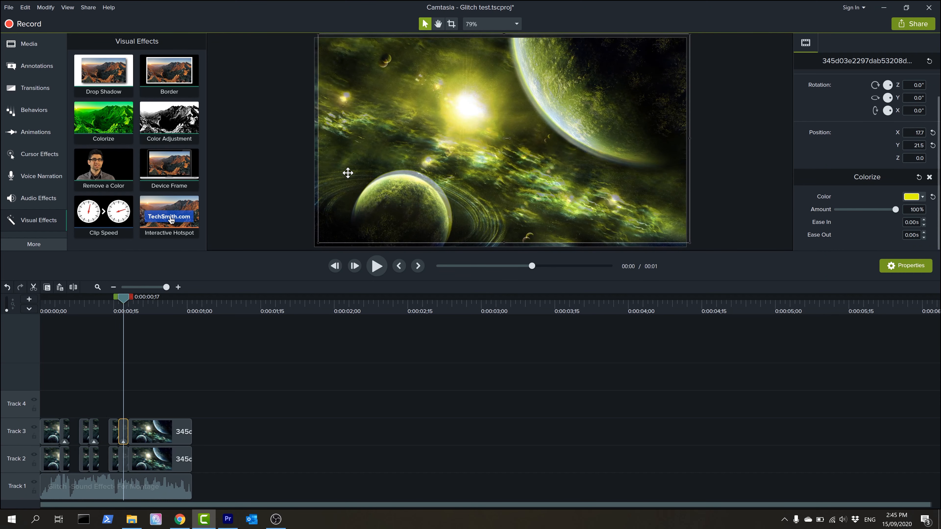
pyautogui.click(330, 406)
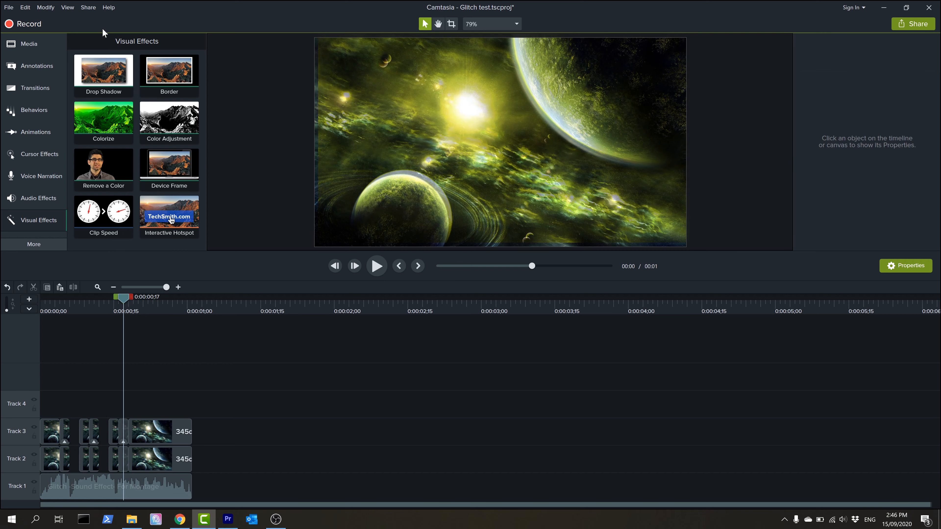
# Produce the project as a local video with the MP4 only (up to 1080p) preset
pyautogui.click(89, 8)
pyautogui.click(97, 19)
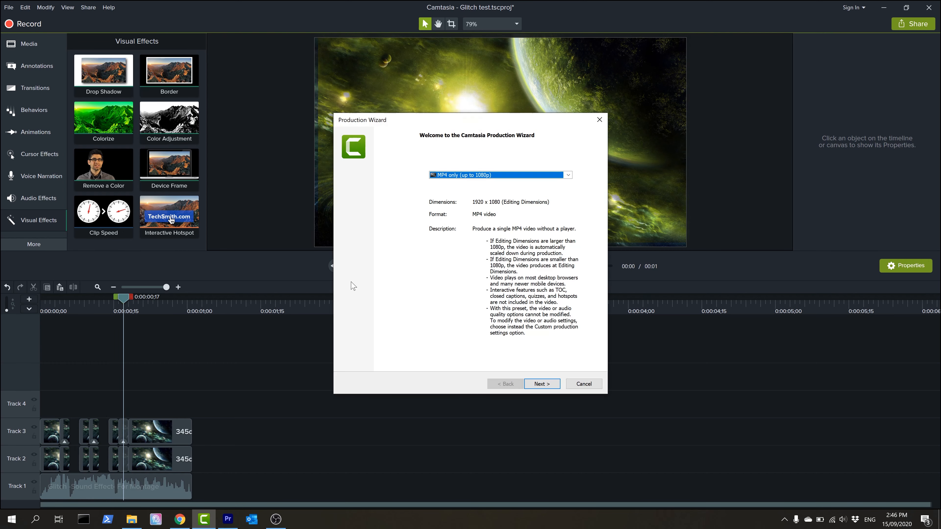
pyautogui.click(553, 383)
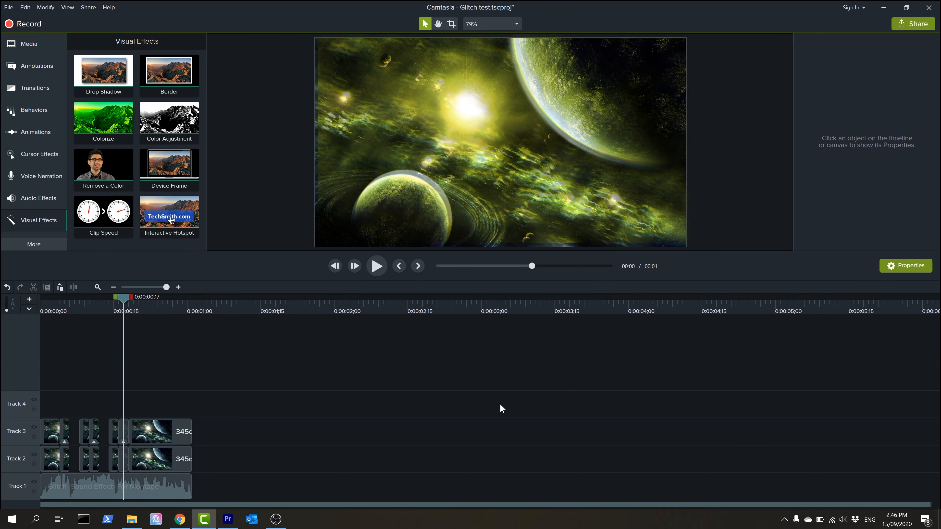
# Open the Glitch Tutorial output folder in File Explorer, play the produced Glitch Tutorial video in VLC and close the player
pyautogui.doubleClick(435, 184)
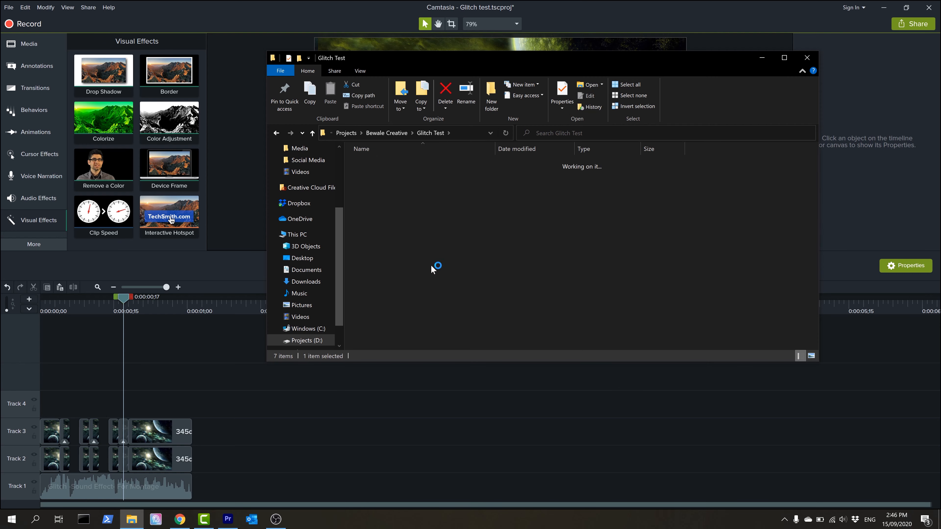
pyautogui.click(372, 184)
pyautogui.doubleClick(372, 184)
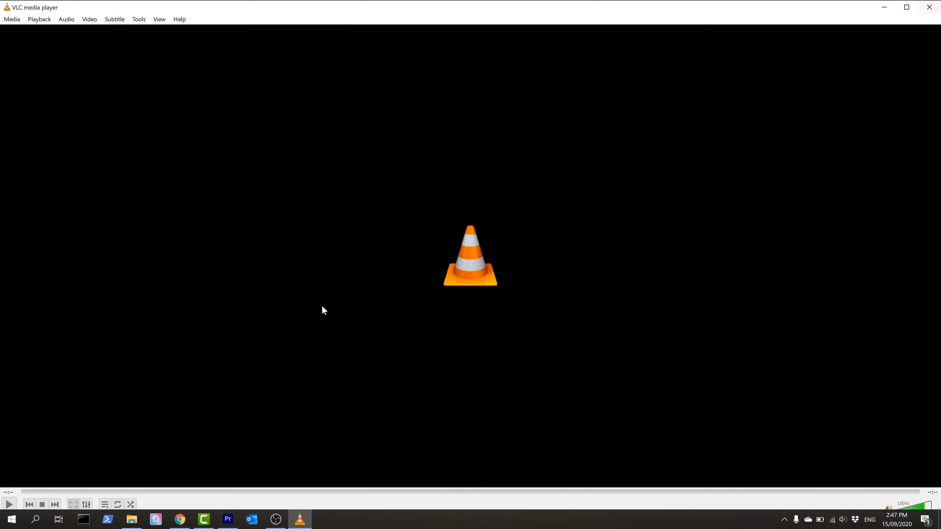
pyautogui.click(929, 7)
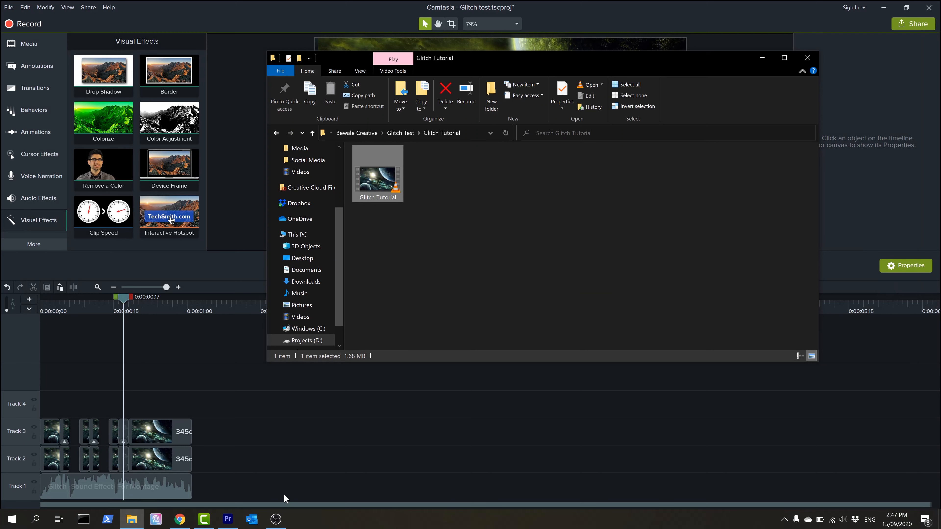